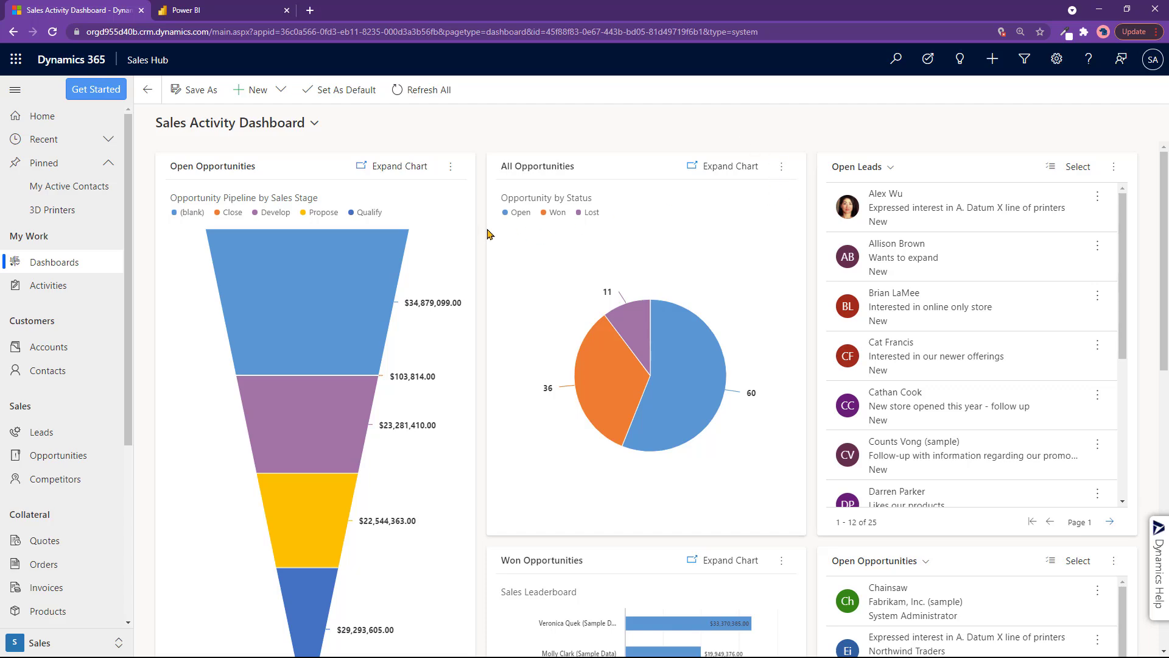
{"action": "scroll", "coordinate": [486, 236], "scroll_direction": "down", "scroll_amount": 1}
{"action": "scroll", "coordinate": [487, 236], "scroll_direction": "down", "scroll_amount": 3}
{"action": "scroll", "coordinate": [485, 236], "scroll_direction": "down", "scroll_amount": 2}
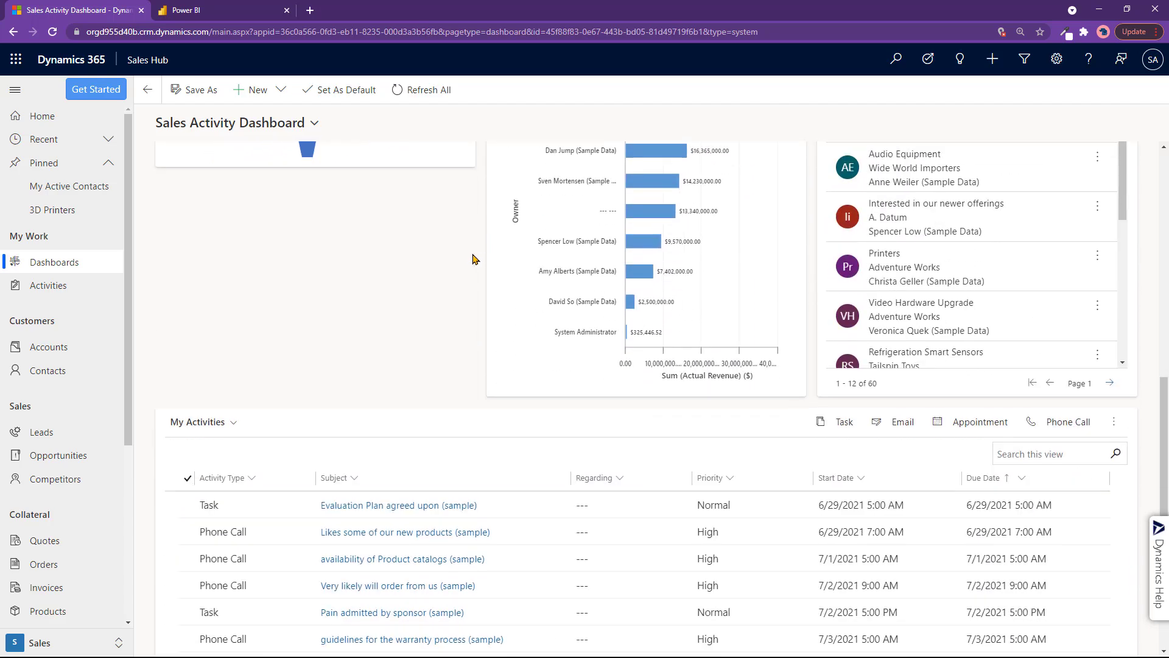
{"action": "scroll", "coordinate": [473, 261], "scroll_direction": "down", "scroll_amount": 1}
{"action": "scroll", "coordinate": [472, 263], "scroll_direction": "up", "scroll_amount": 3}
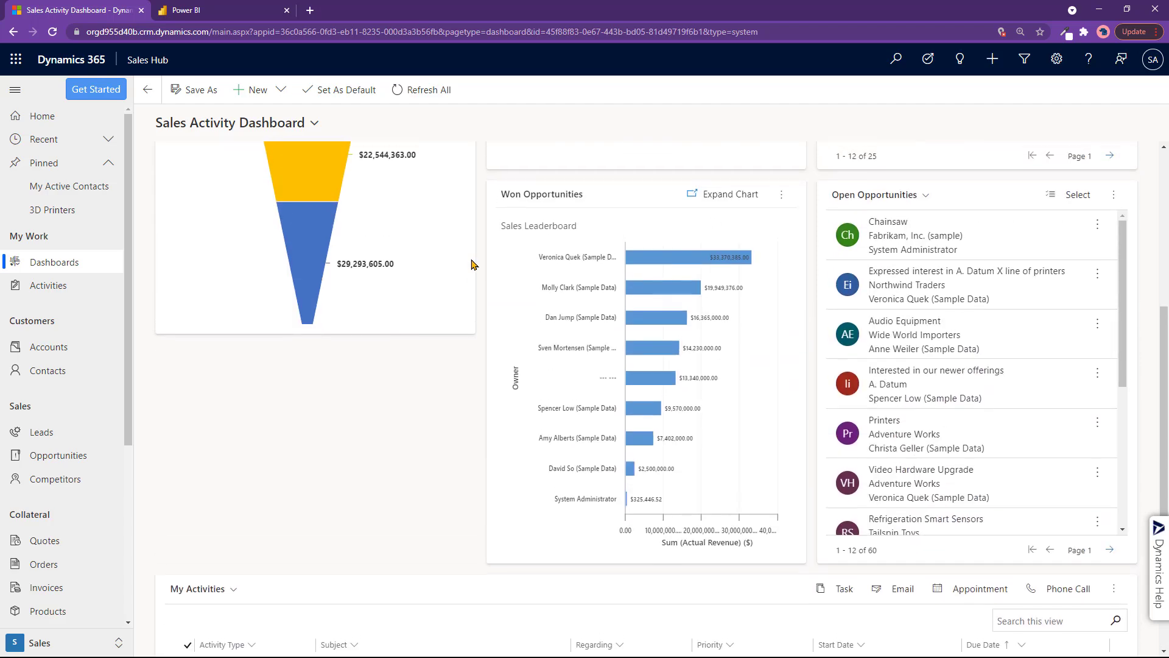
{"action": "scroll", "coordinate": [475, 261], "scroll_direction": "up", "scroll_amount": 2}
{"action": "scroll", "coordinate": [482, 258], "scroll_direction": "up", "scroll_amount": 2}
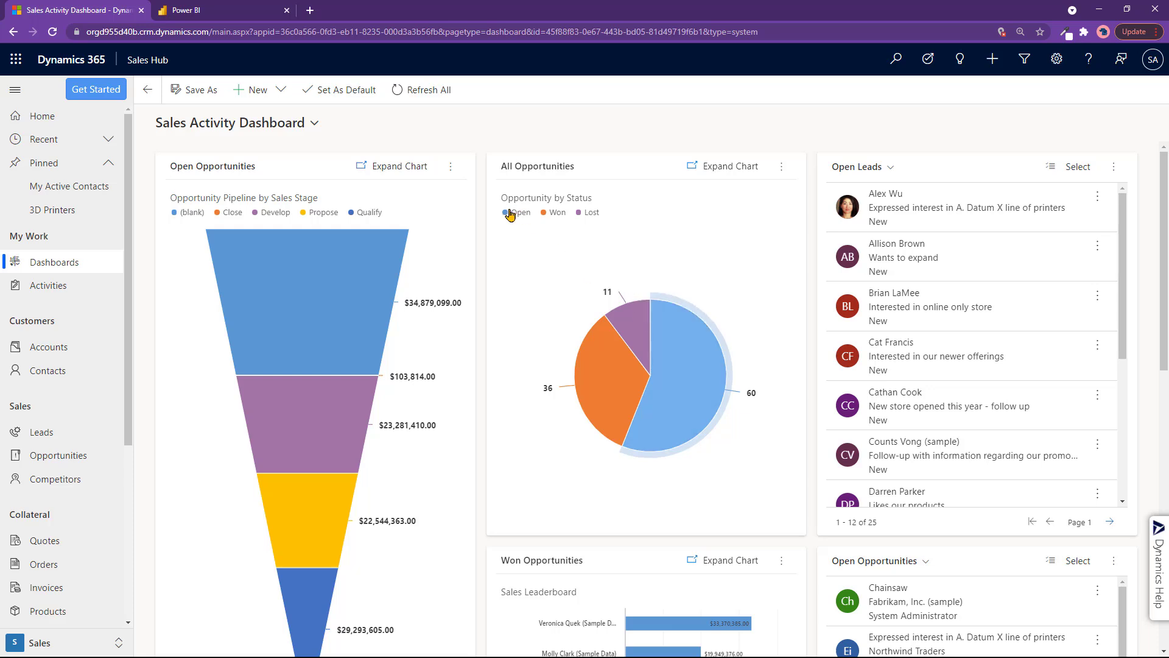
Step: Drill the Open opportunities slice down by Contact and show it as an area chart
{"action": "left_click", "coordinate": [678, 348]}
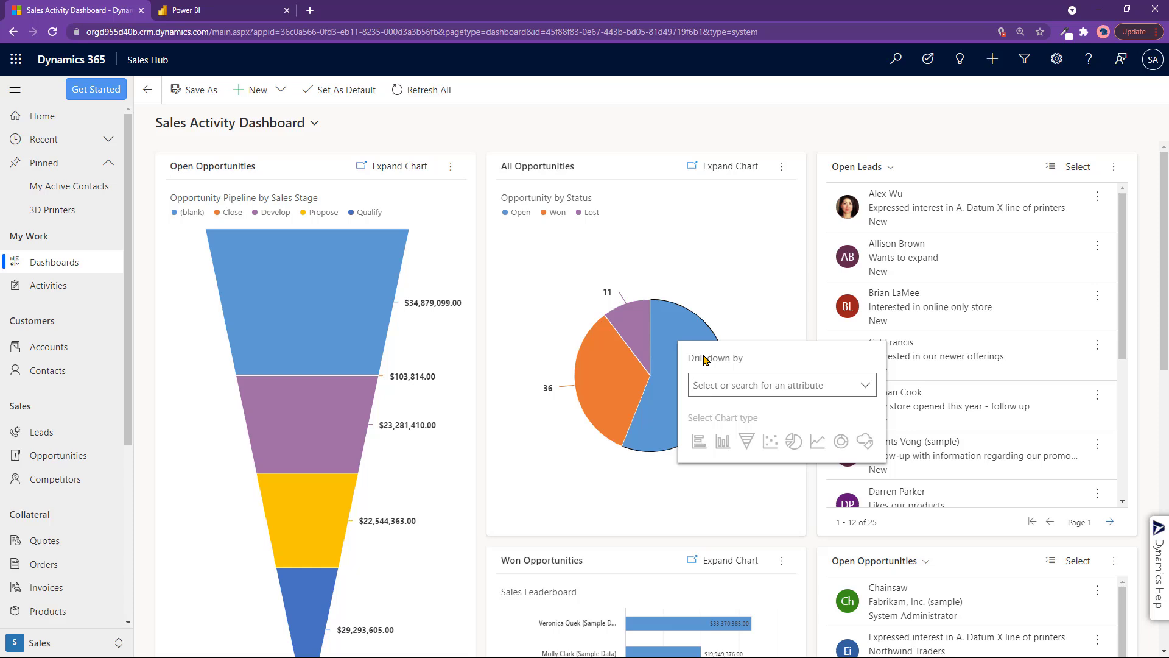
{"action": "left_click", "coordinate": [868, 384]}
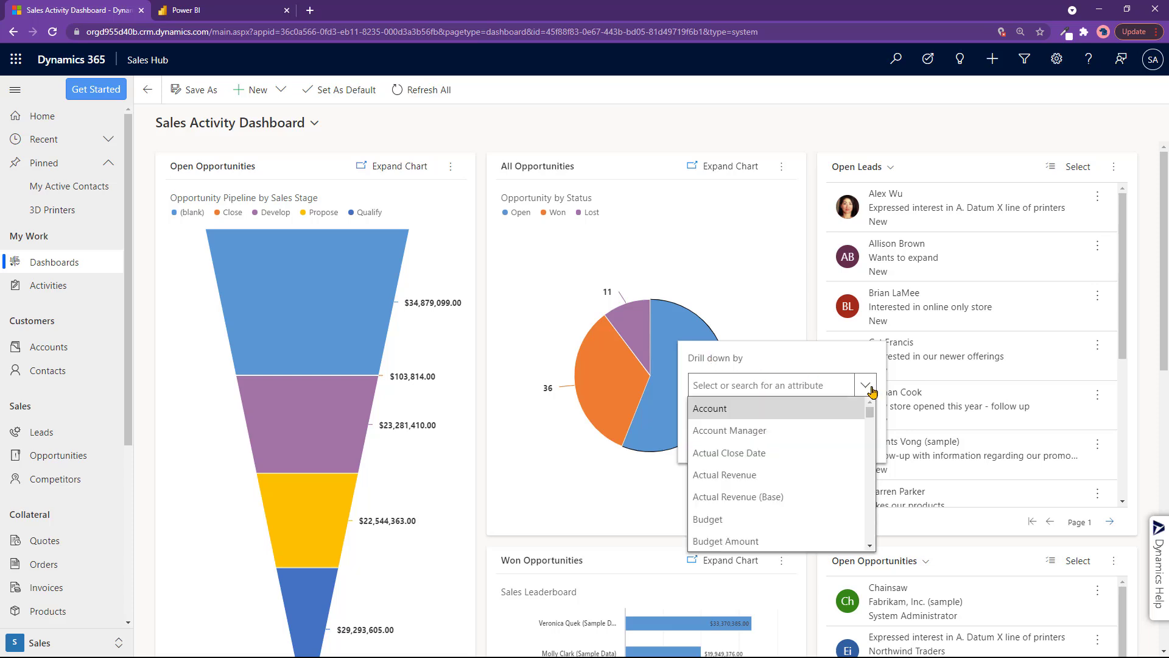
{"action": "scroll", "coordinate": [871, 420], "scroll_direction": "down", "scroll_amount": 2}
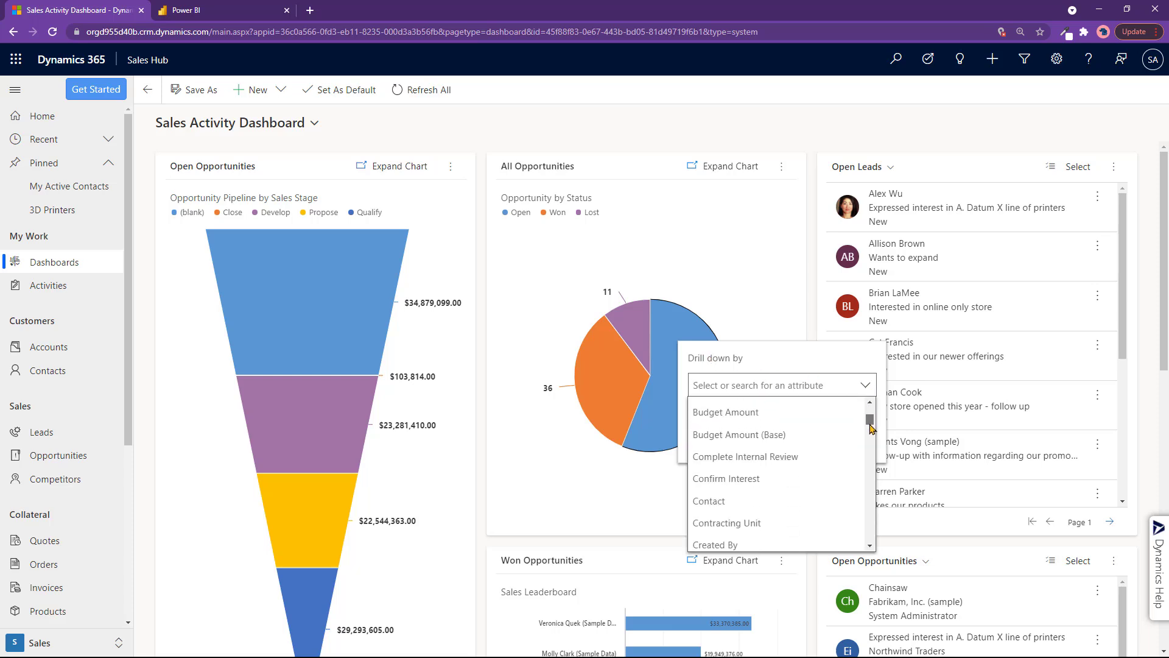
{"action": "left_click", "coordinate": [735, 471]}
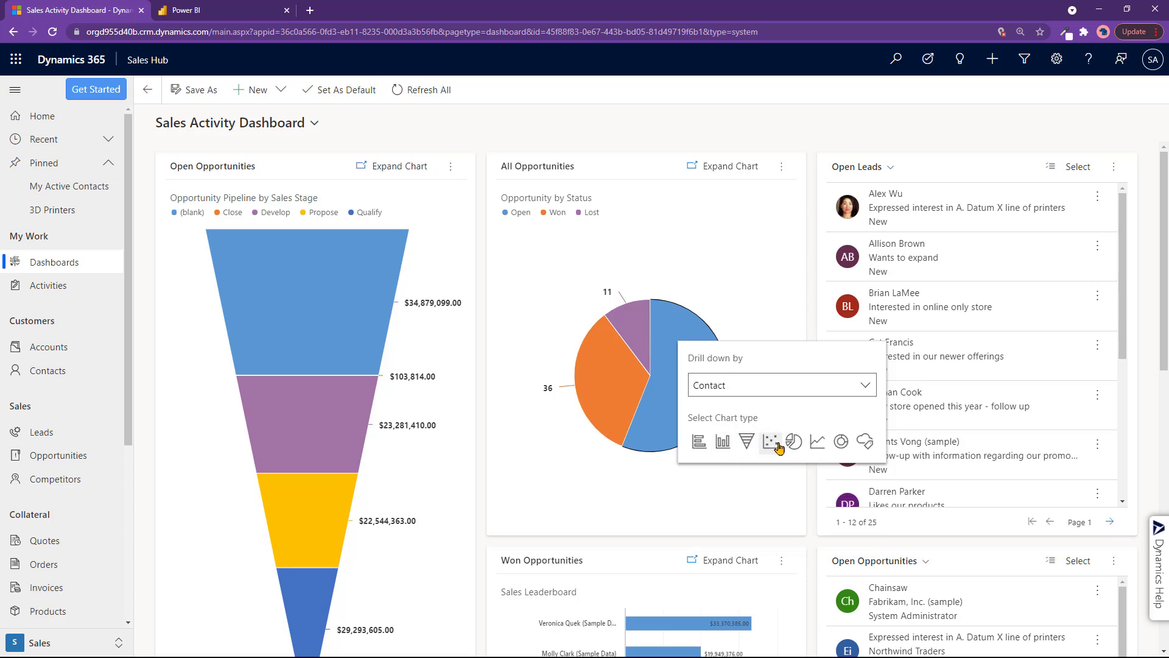
{"action": "left_click", "coordinate": [815, 444]}
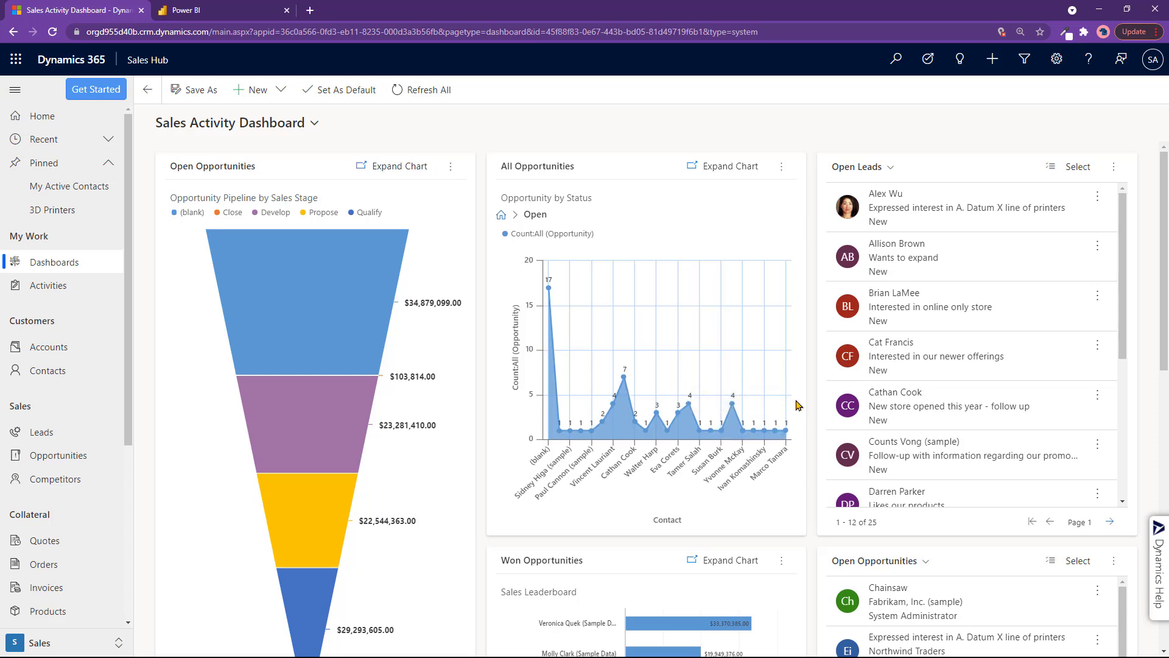
Step: Drill the Develop funnel stage down by Created On month as a column chart
{"action": "left_click", "coordinate": [337, 433]}
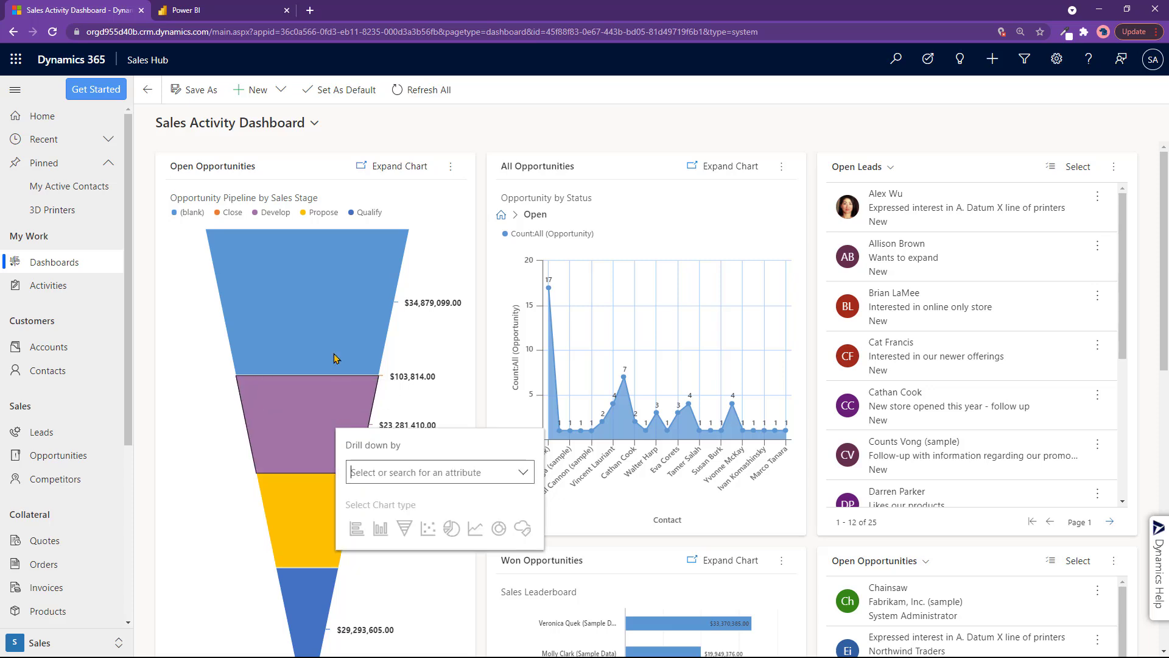
{"action": "left_click", "coordinate": [521, 472]}
{"action": "scroll", "coordinate": [530, 512], "scroll_direction": "down", "scroll_amount": 3}
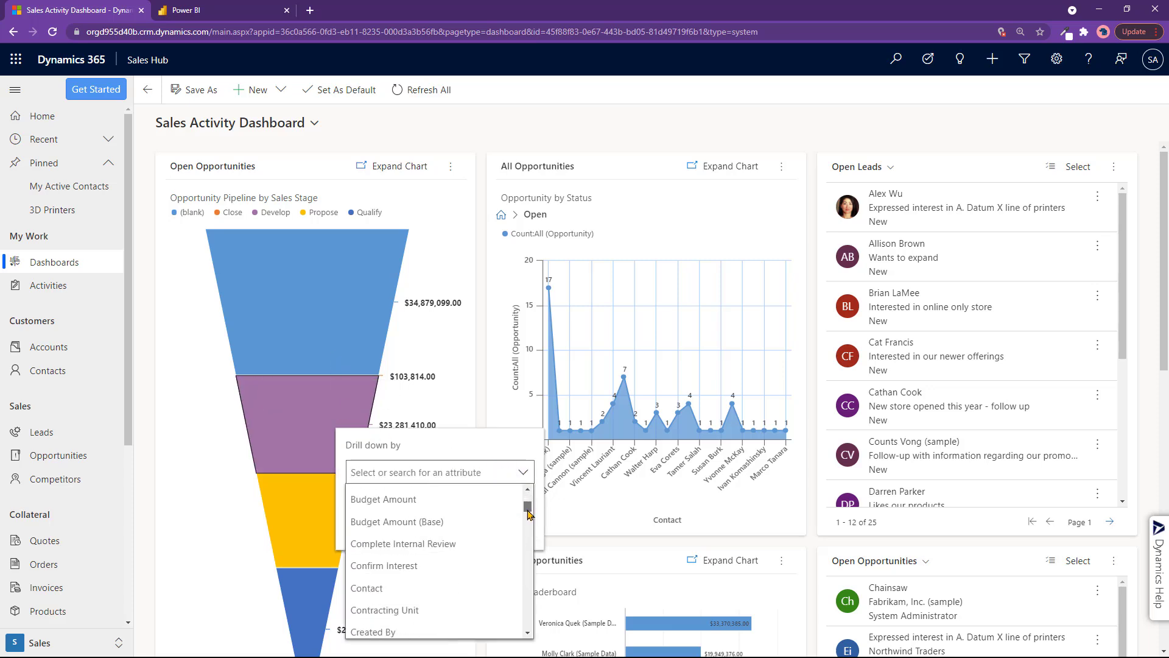
{"action": "scroll", "coordinate": [530, 511], "scroll_direction": "down", "scroll_amount": 2}
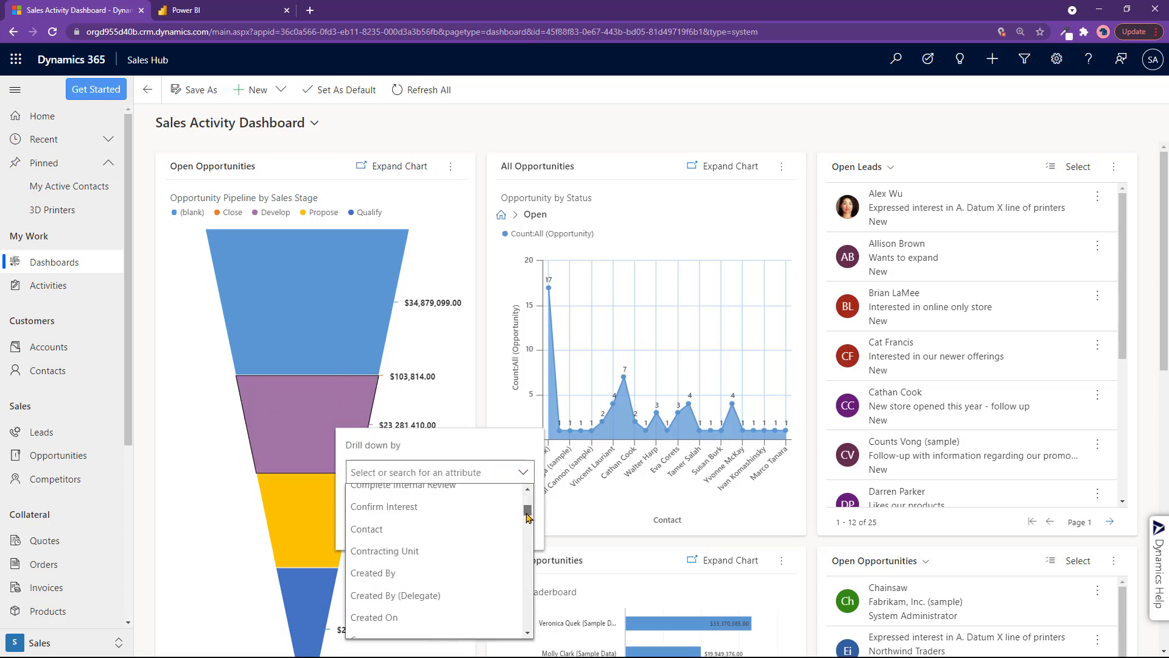
{"action": "left_click", "coordinate": [406, 607]}
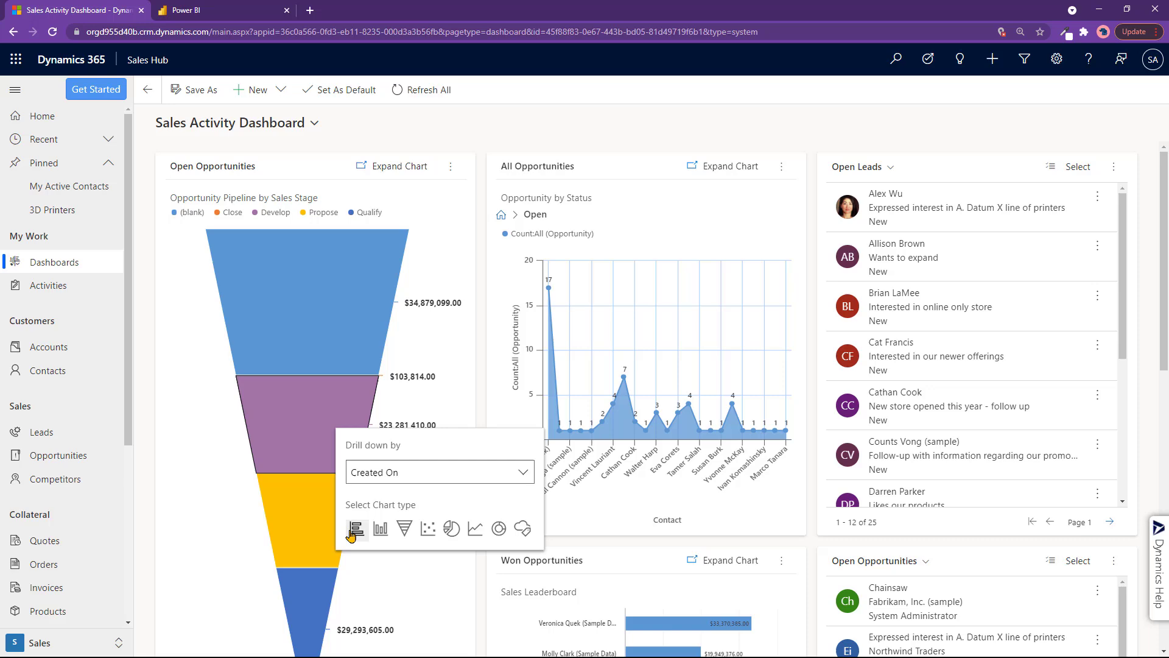
{"action": "left_click", "coordinate": [379, 530]}
{"action": "scroll", "coordinate": [483, 383], "scroll_direction": "down", "scroll_amount": 2}
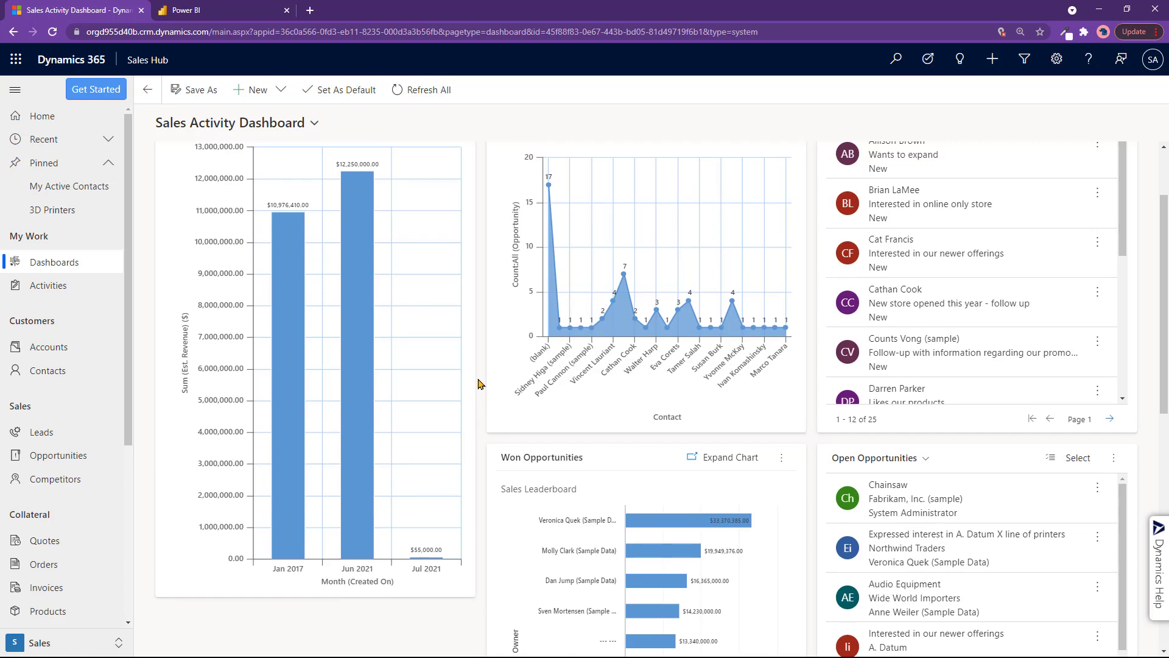
{"action": "scroll", "coordinate": [477, 383], "scroll_direction": "up", "scroll_amount": 2}
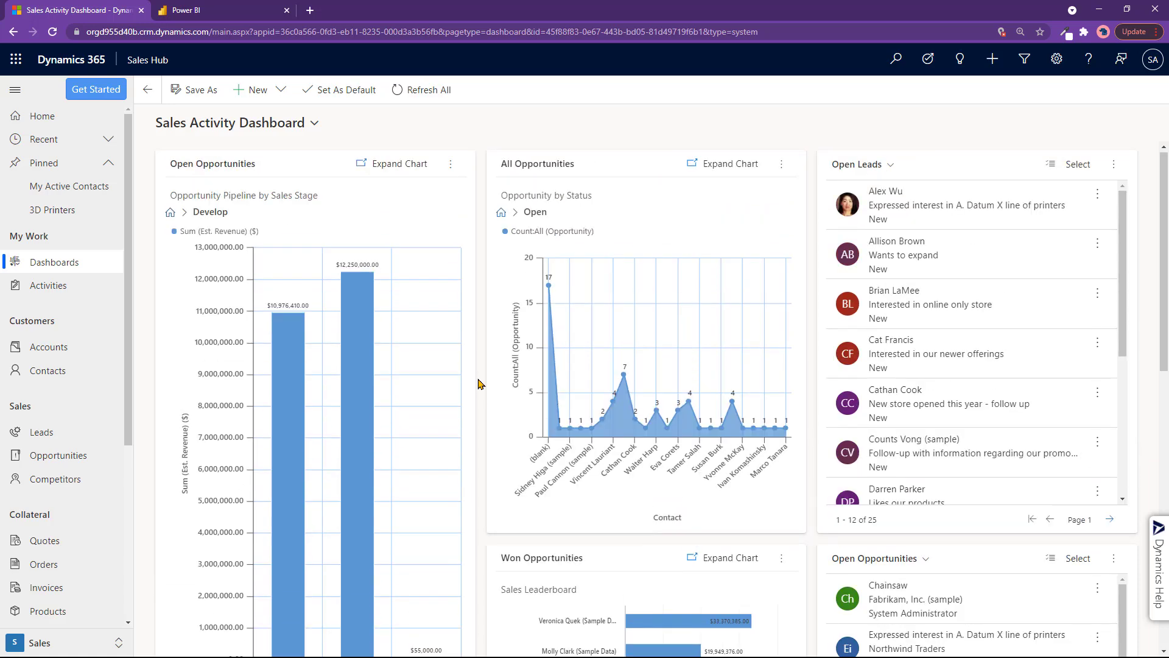